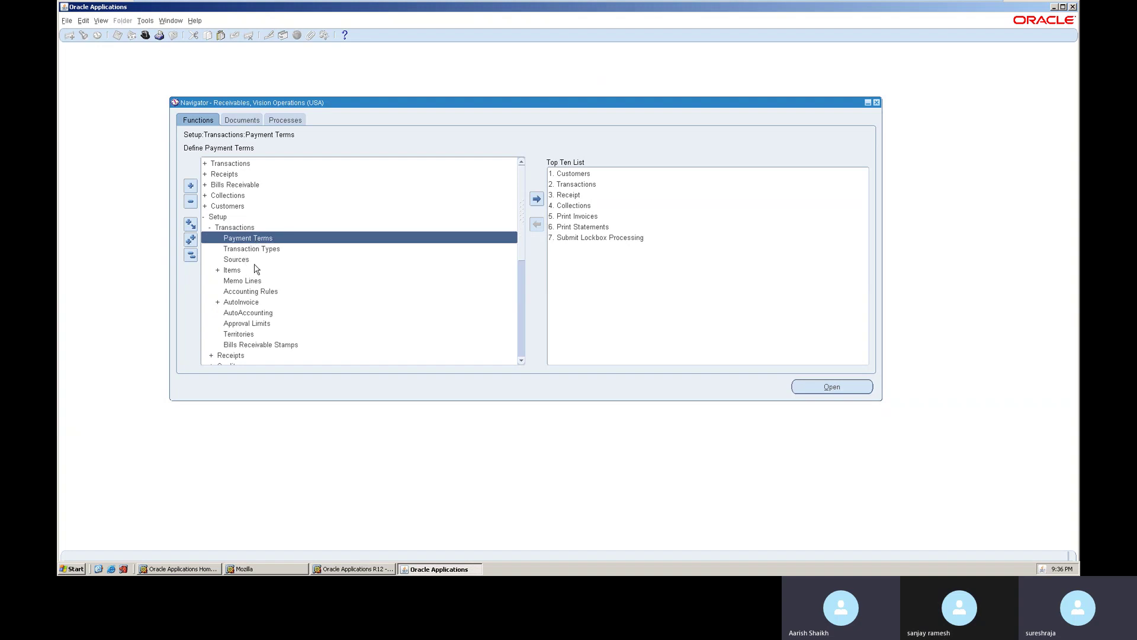
- Start a new transaction type named "BPI transaction typ1" and set its class to Invoice
double_click(264, 250)
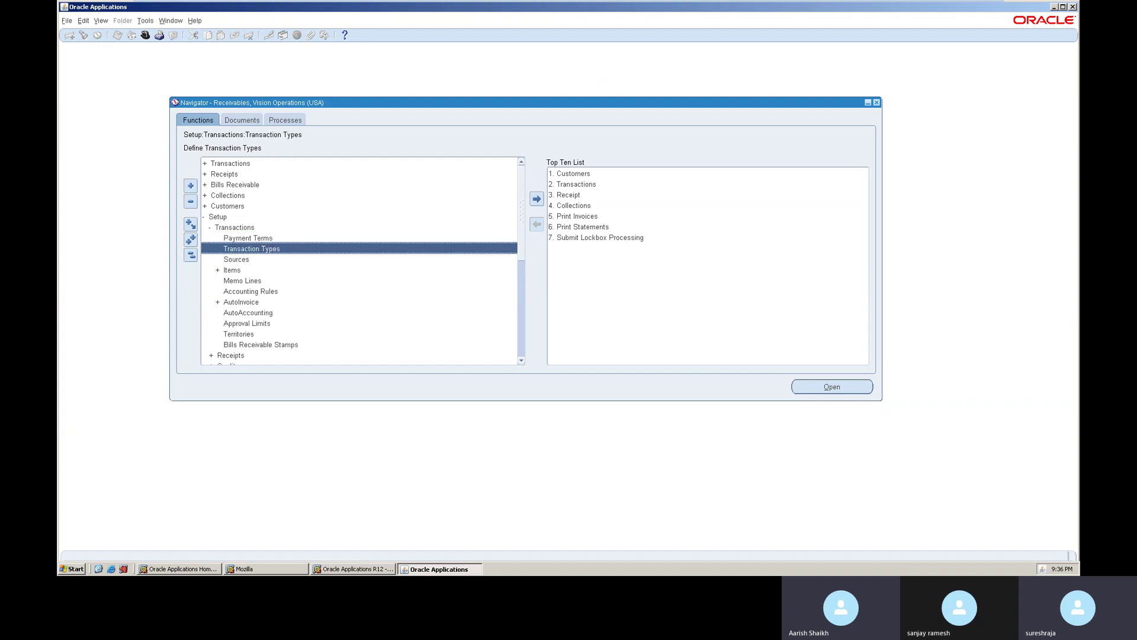
click(259, 94)
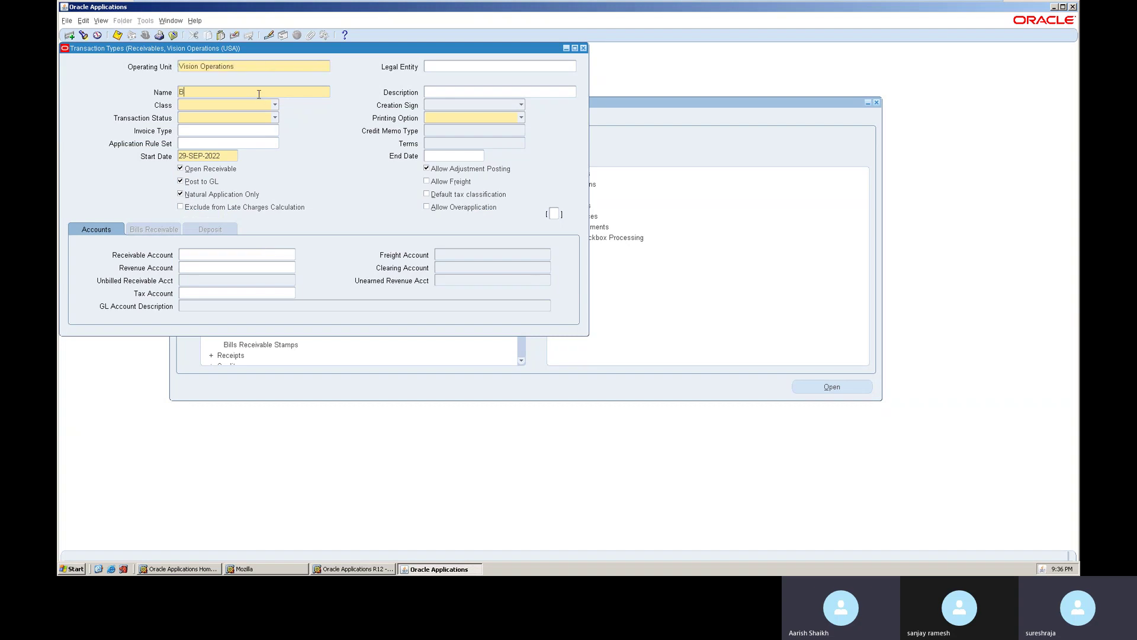
text(BPI transaction typ1)
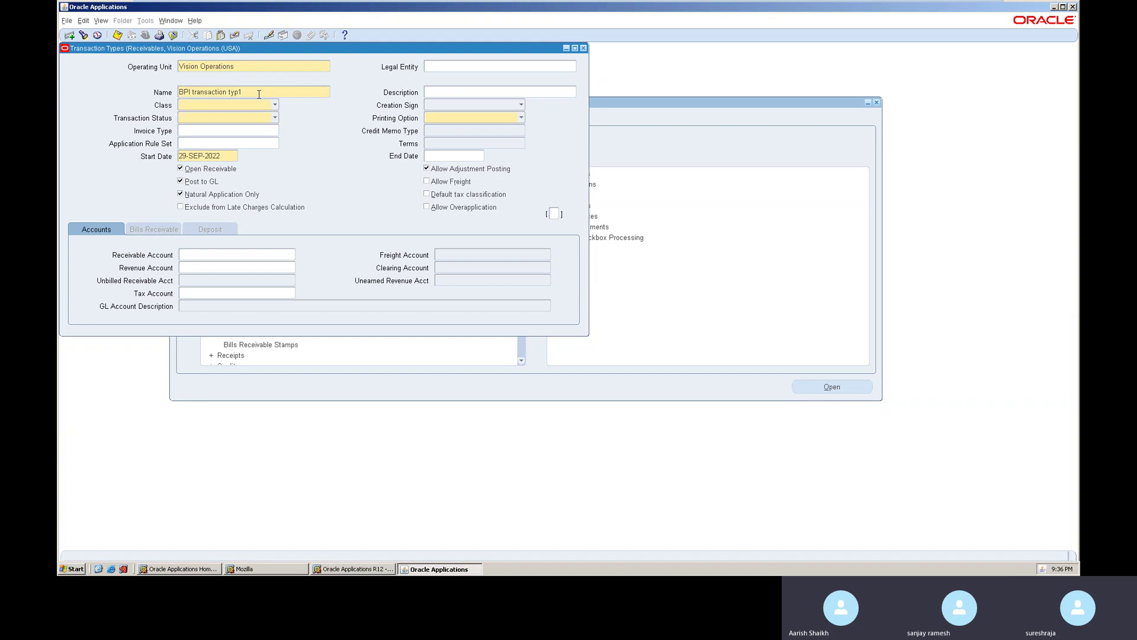
key(Tab)
key(i)
key(Tab)
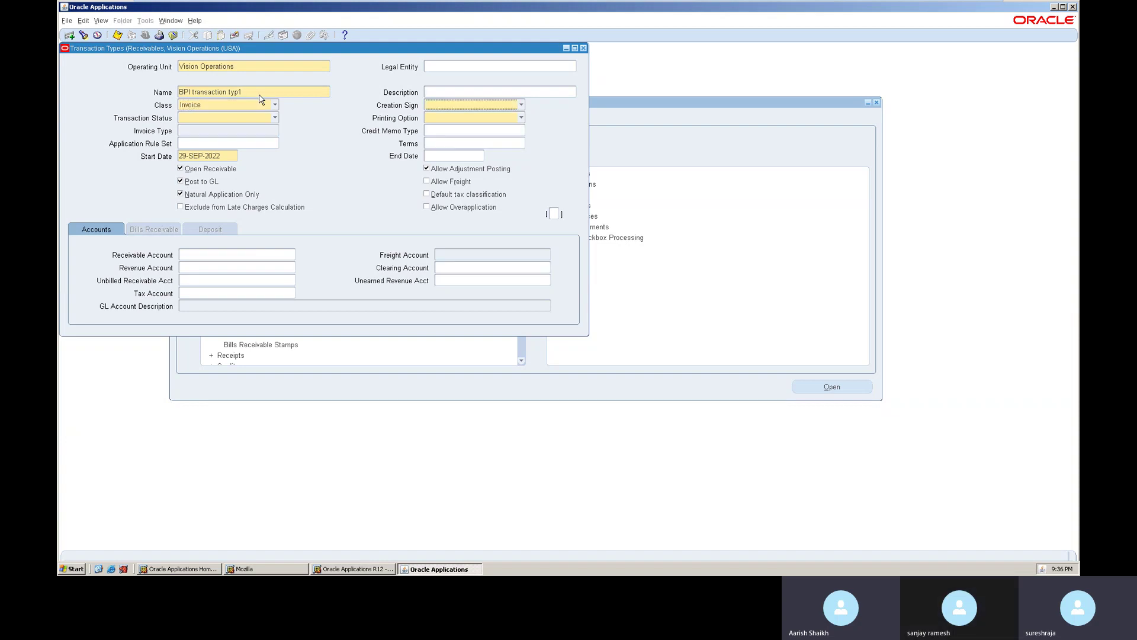
- Set the transaction type's creation sign to Positive Sign, its status to Open and its printing option to Do Not Print
key(p)
key(Tab)
key(o)
key(Tab)
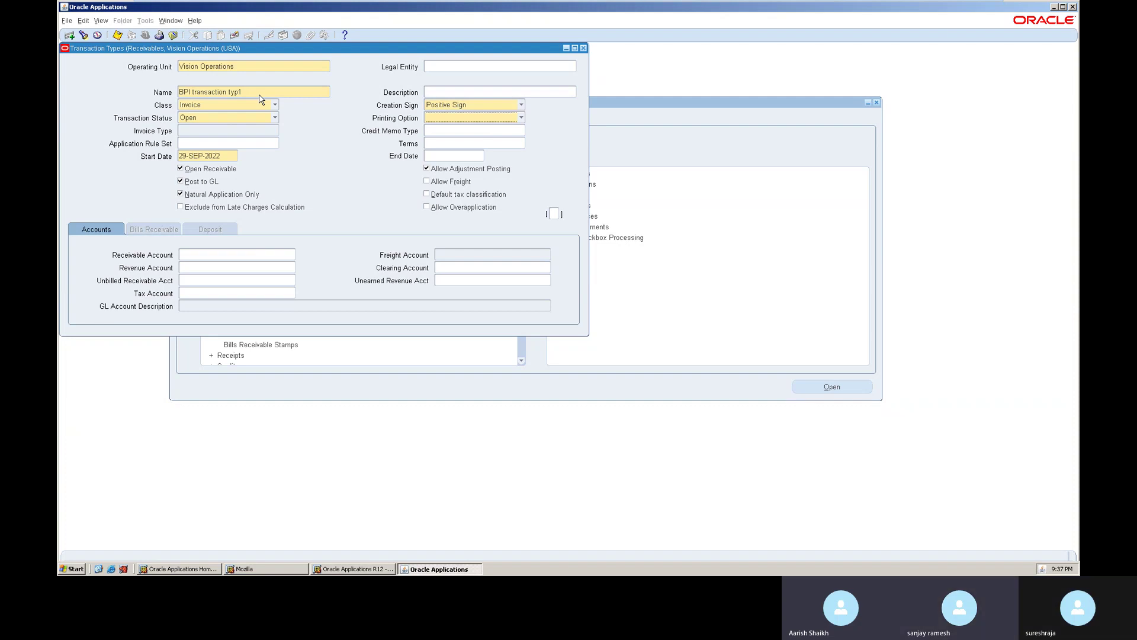
key(Down)
key(Down)
key(Tab)
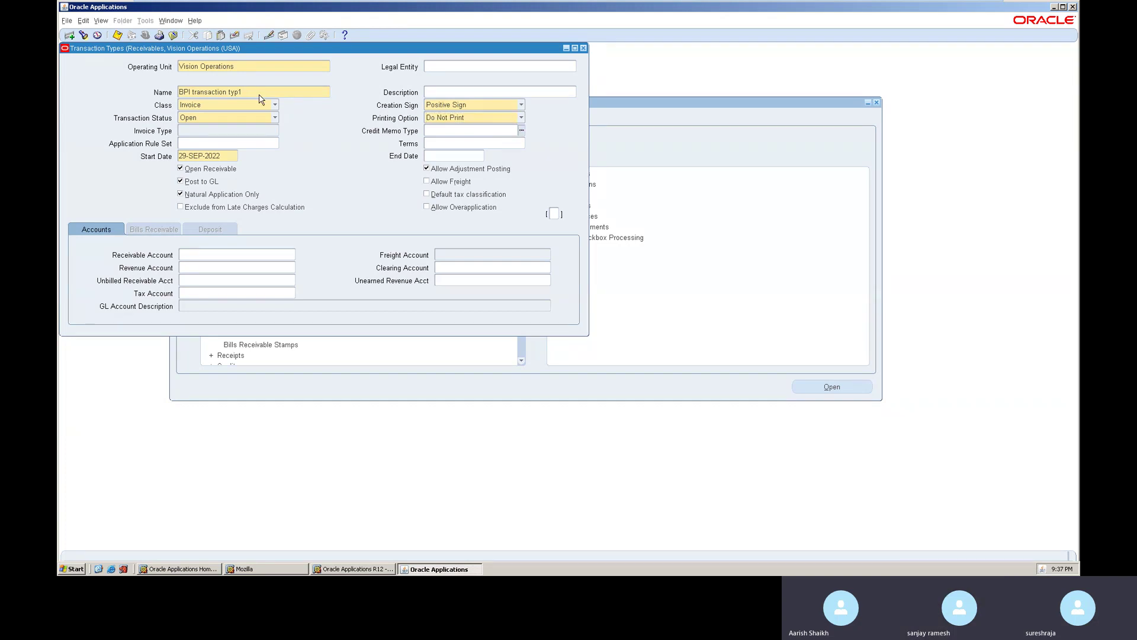
- Set the transaction type's start date to 01-SEP-2000, save the record and close the form
click(229, 156)
text(01-S)
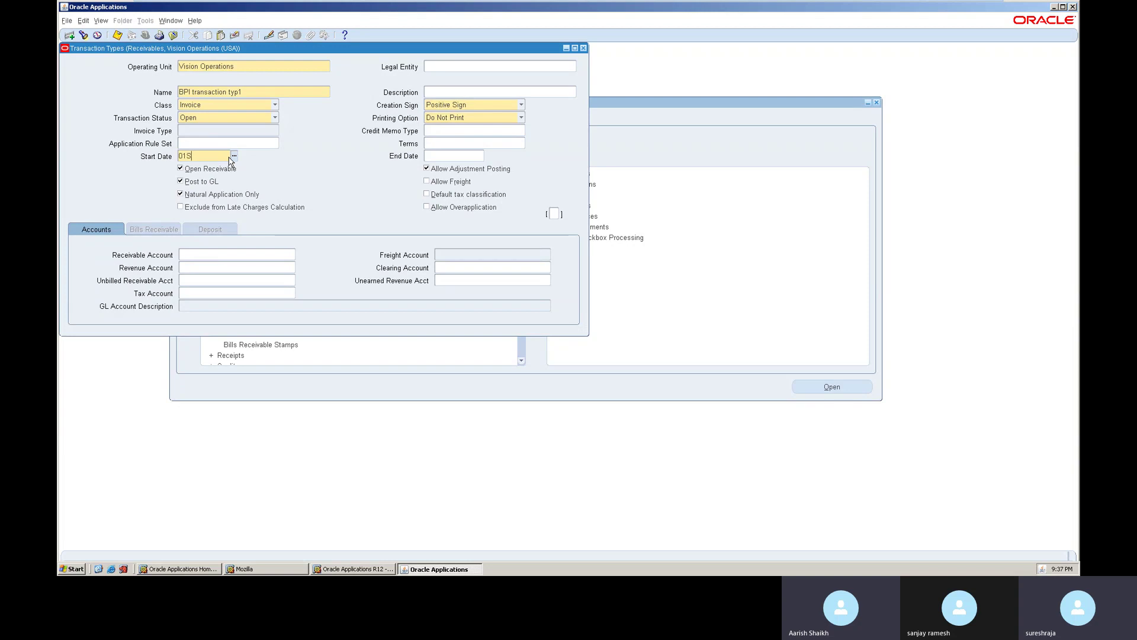
text(EP-2000)
key(Tab)
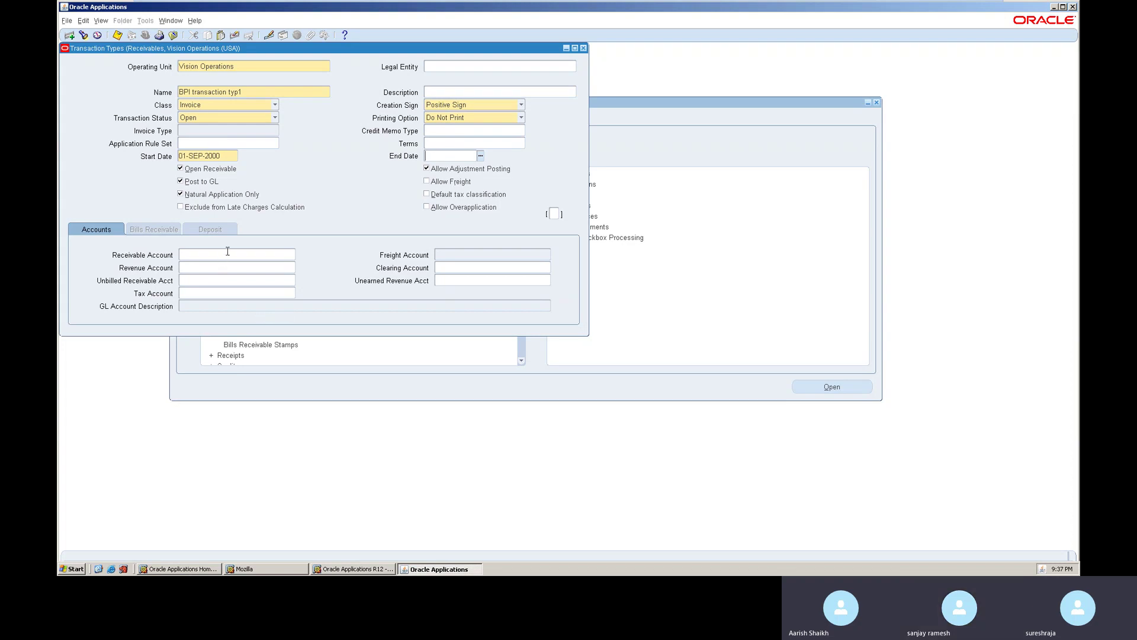
key(ctrl+s)
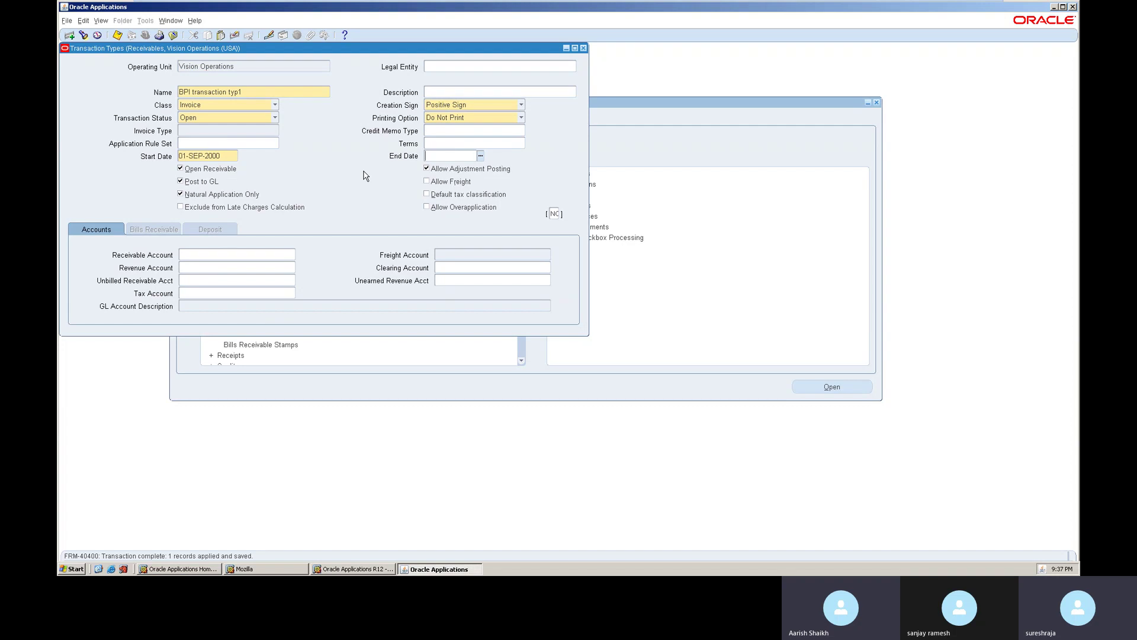
click(584, 48)
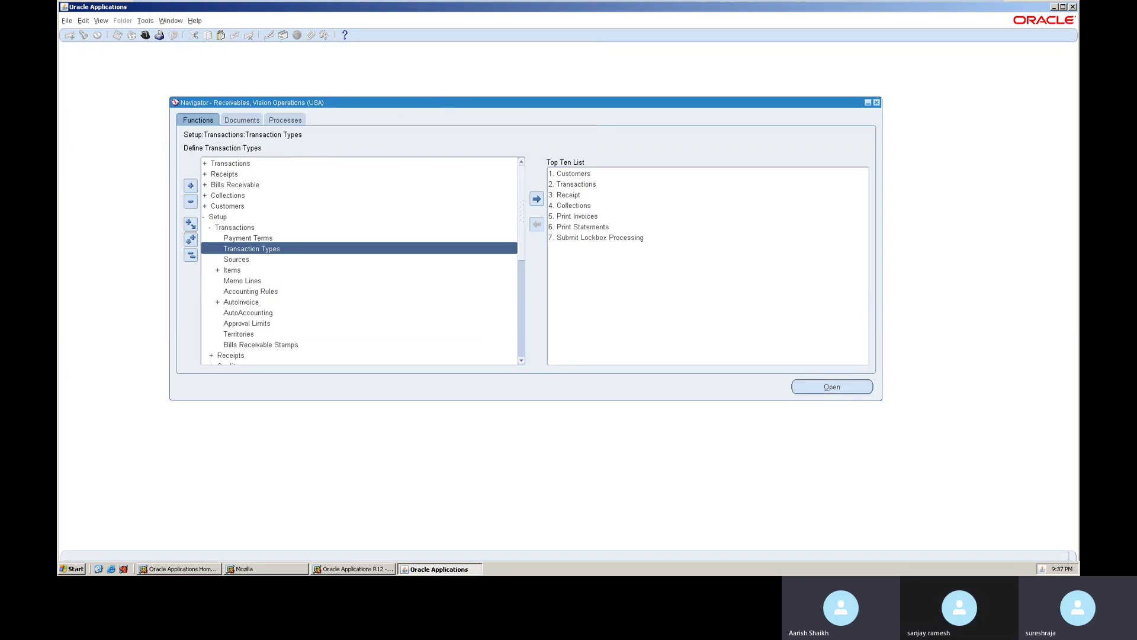
- Start a new receivables transaction from the navigator and set its source to BPI source
double_click(254, 164)
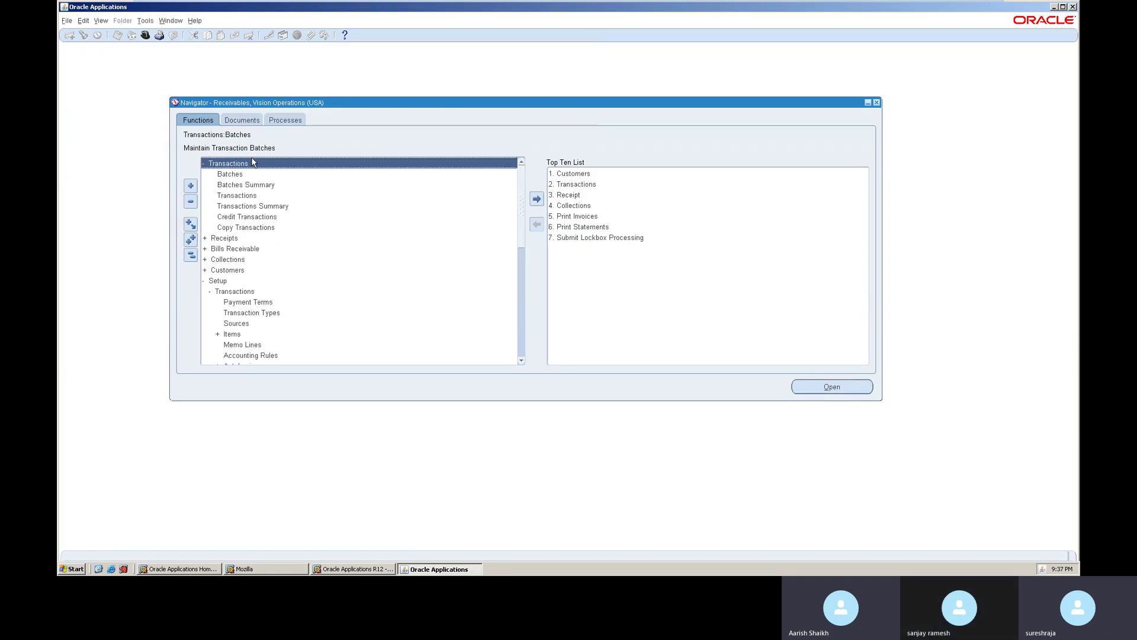
double_click(257, 195)
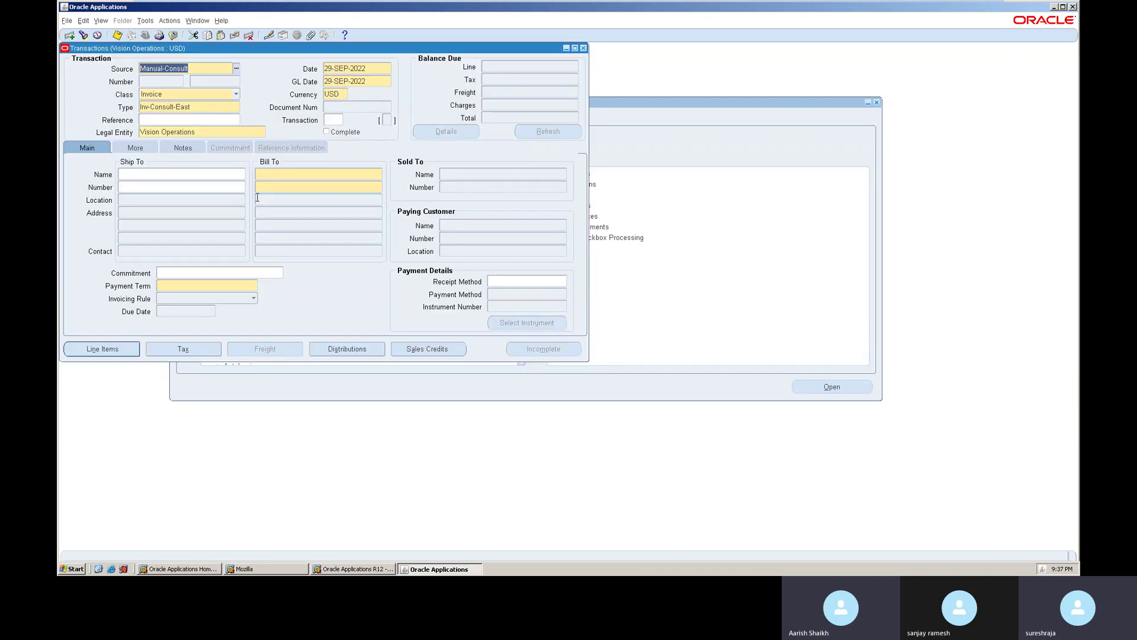
text(b)
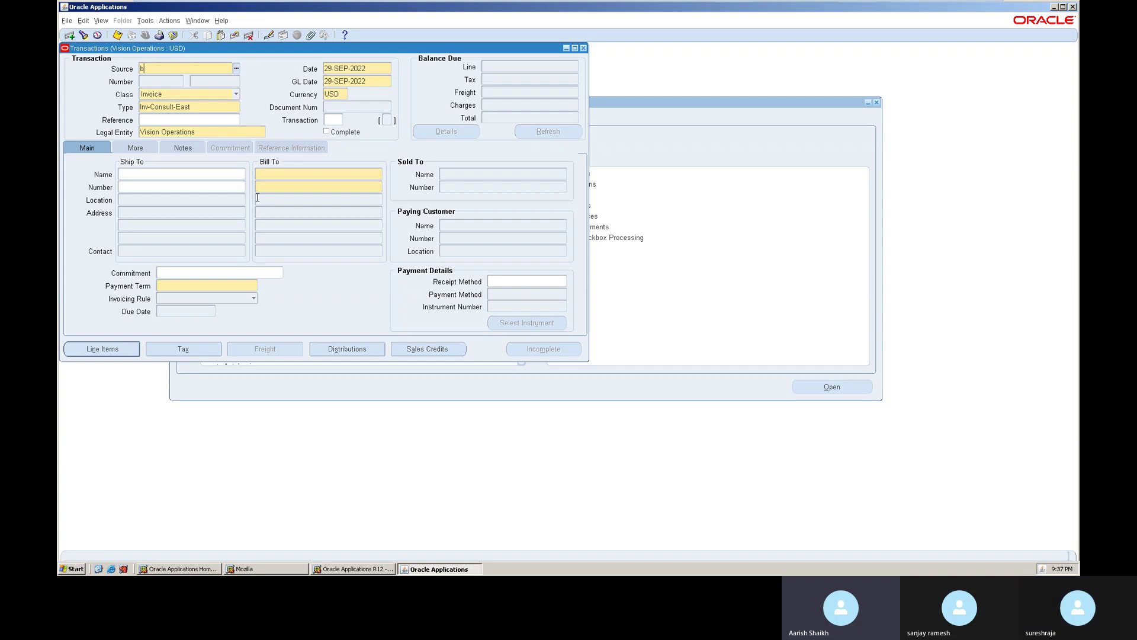
key(Tab)
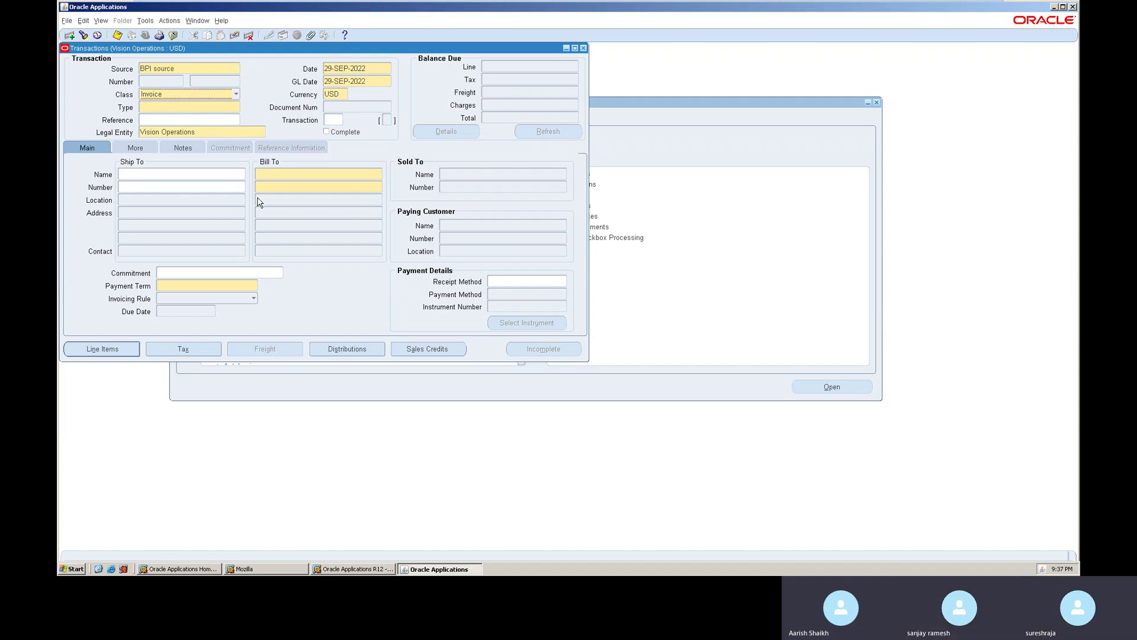
- Try a transaction date of 01-JAN-2015 for the invoice and put the date back to 29-SEP-2022
click(385, 71)
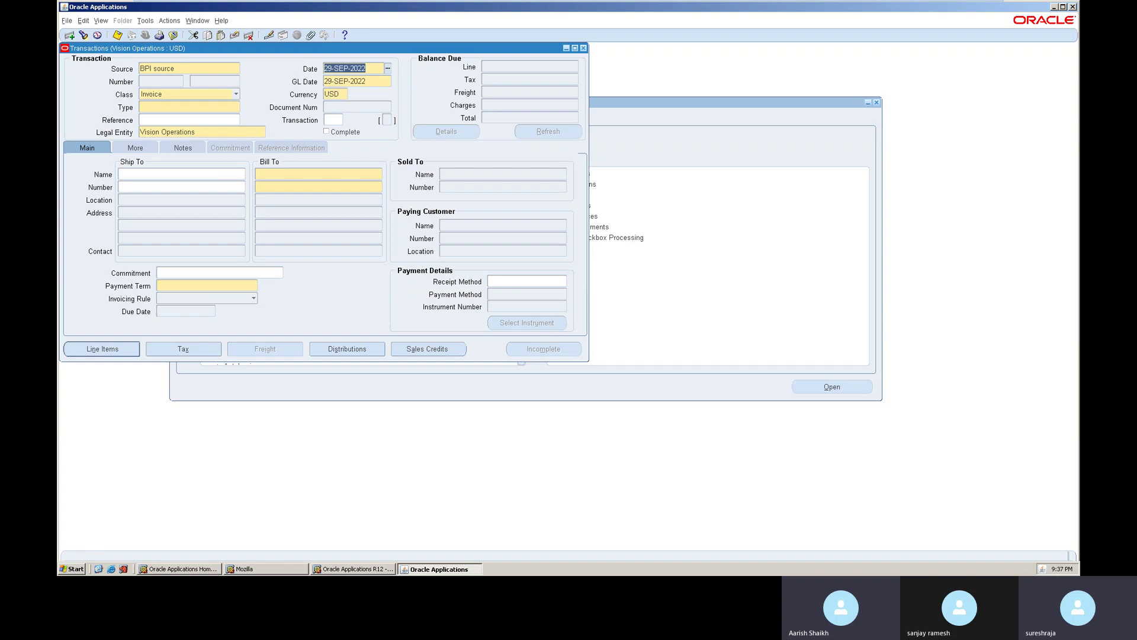
text(01JAN201)
key(Tab)
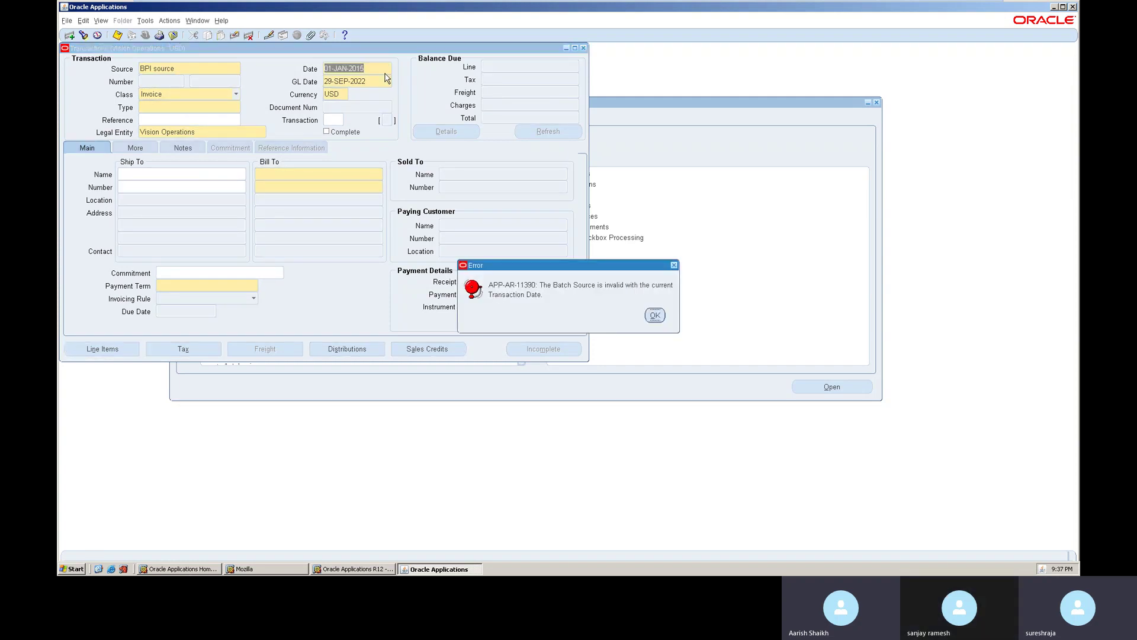
click(653, 316)
text(29-)
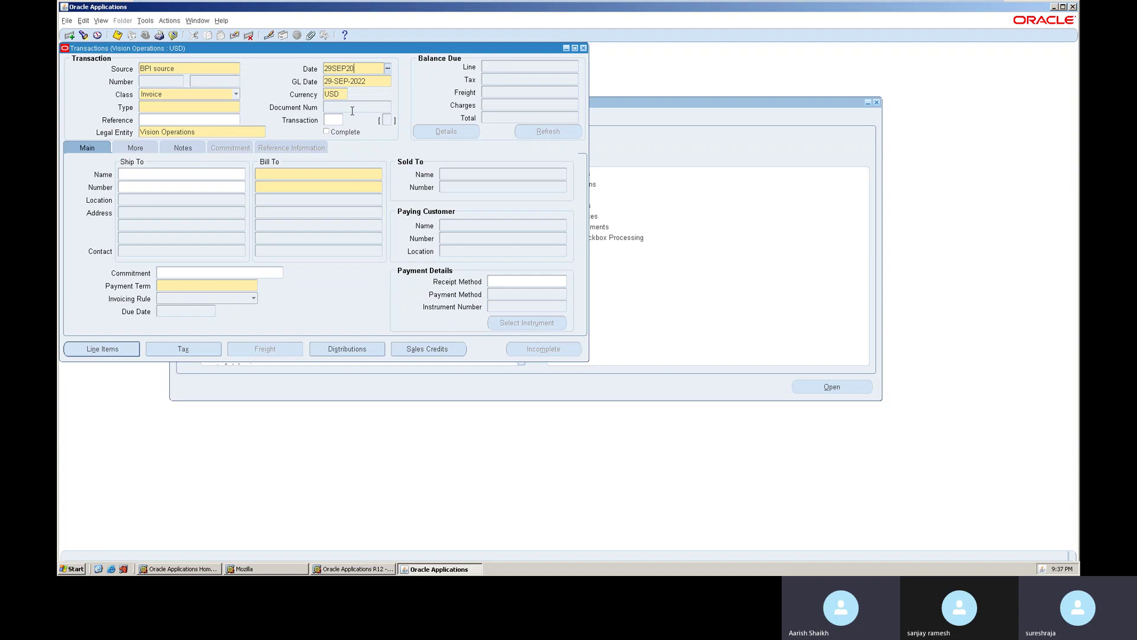
text(SEP-2022)
key(Tab)
- Set the invoice's bill-to customer to ABC Application Software and try to open its line items
click(275, 173)
text(a)
key(Down)
key(Return)
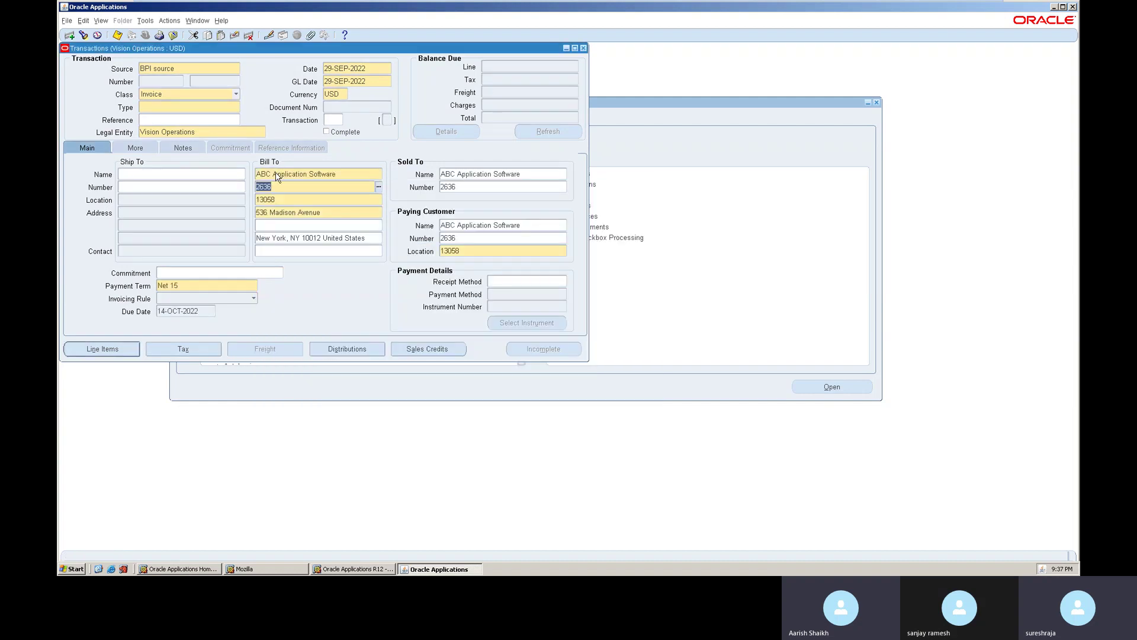
click(103, 352)
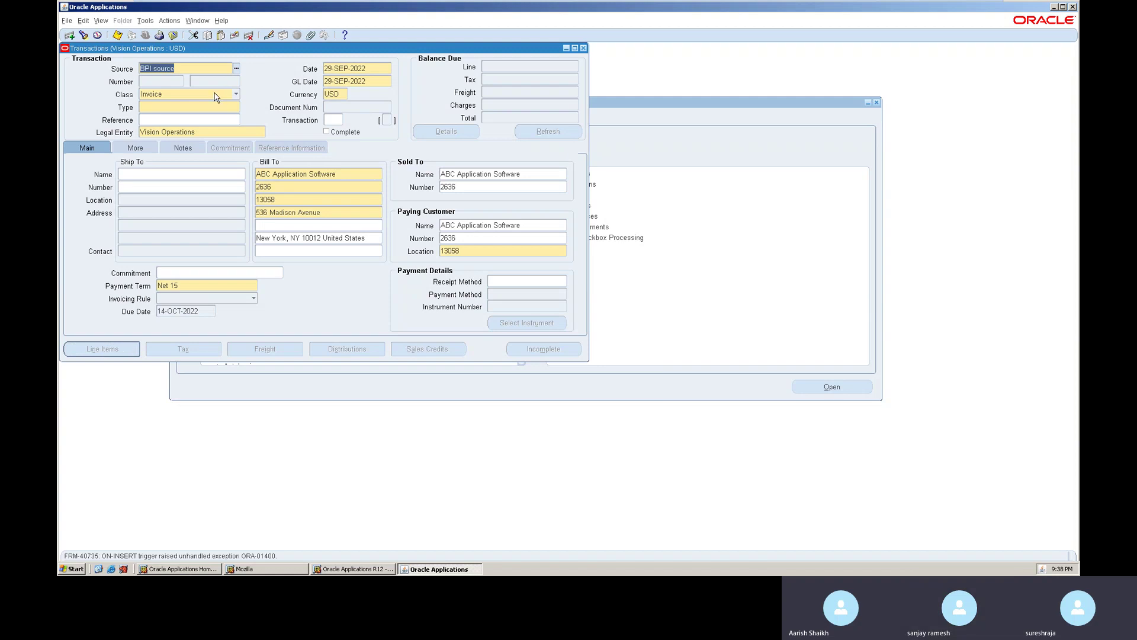
- Set the invoice's type to BPI transaction typ1 and its payment term to IMMEDIATE
click(201, 110)
text(bpi)
key(Tab)
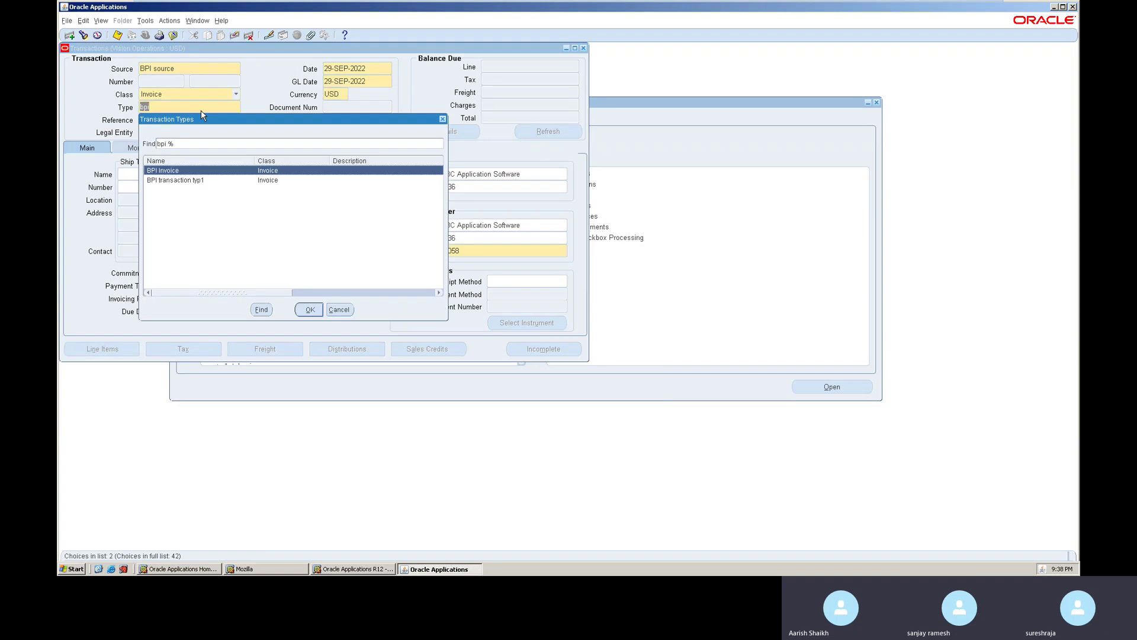
key(Down)
key(Return)
key(Tab)
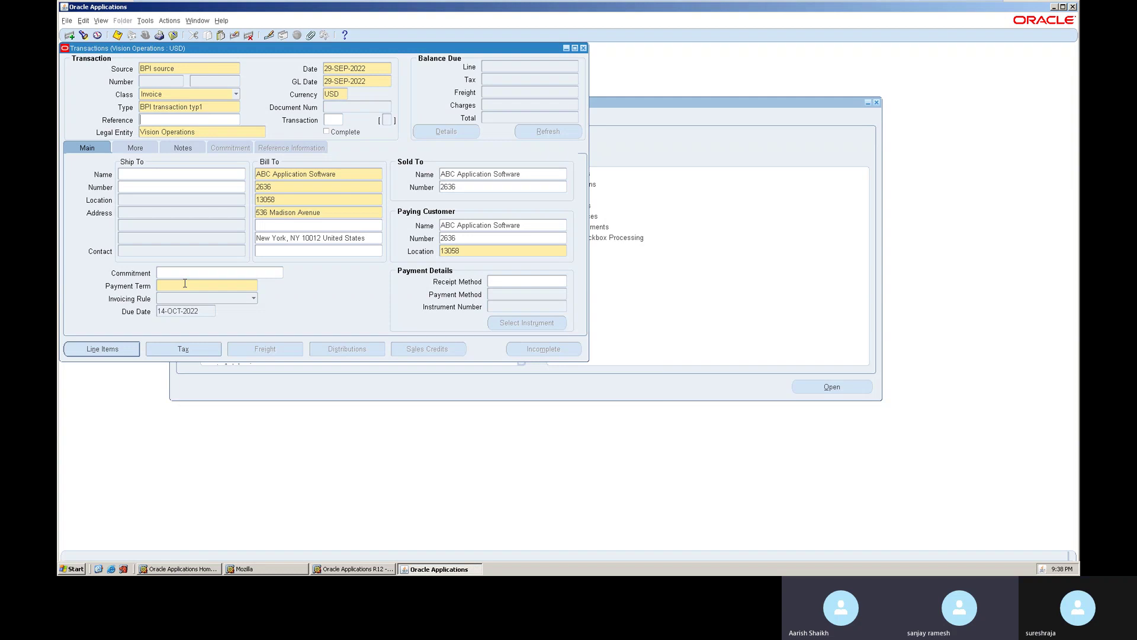
click(185, 283)
text(imm)
key(Tab)
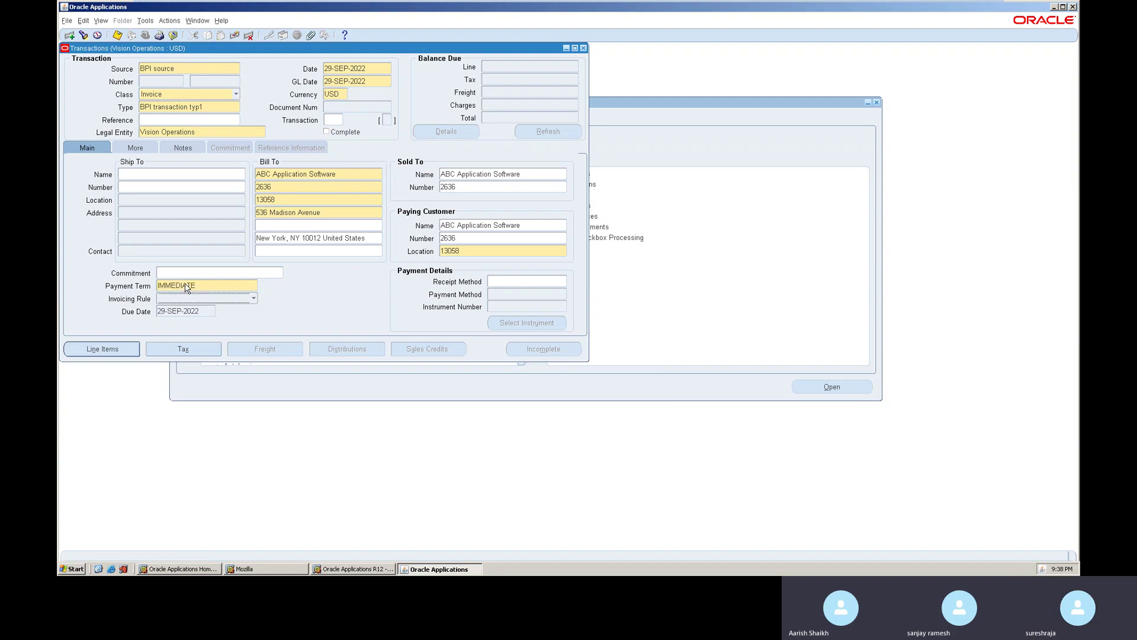
- Open the invoice's line items and choose the 10,000 Mile Inspection item for line 1 from the unfiltered item list
click(118, 348)
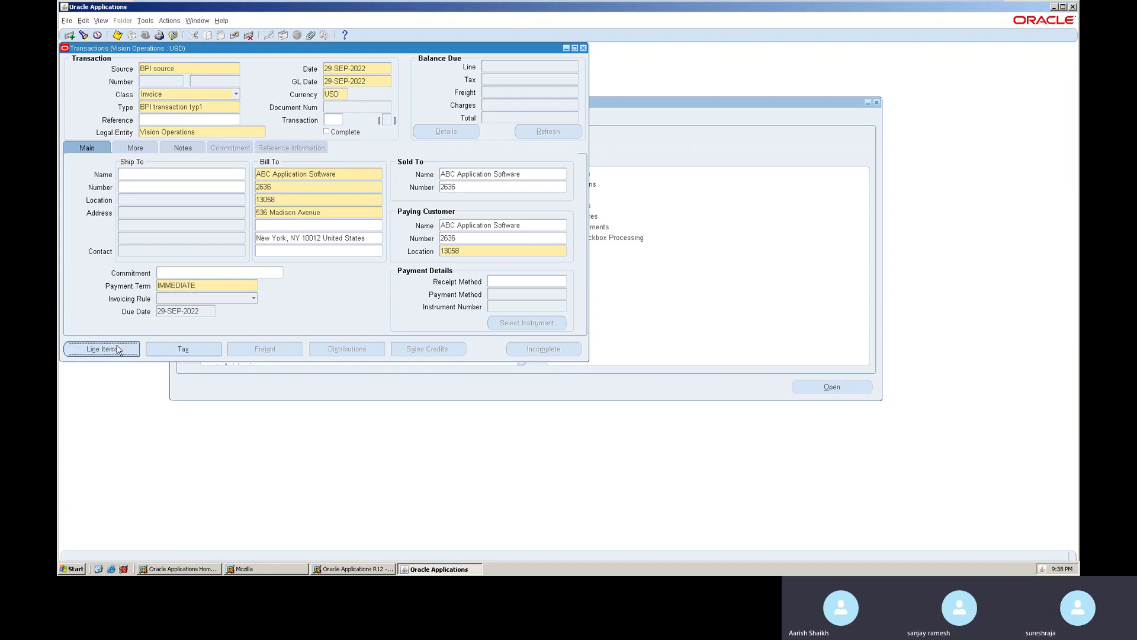
double_click(156, 148)
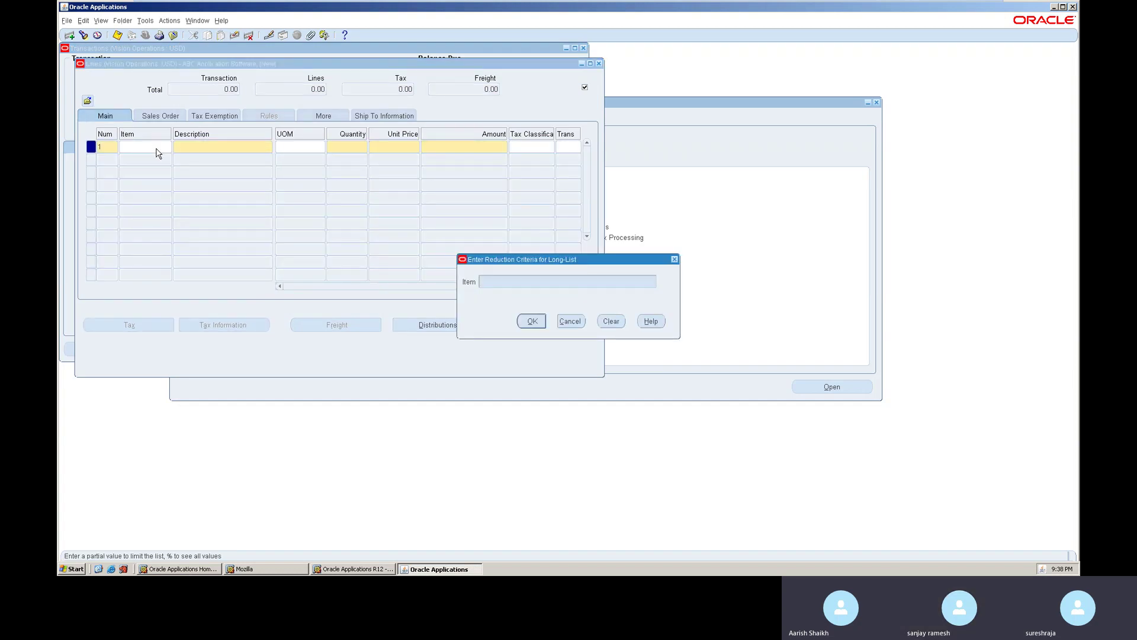
text(a%)
key(Return)
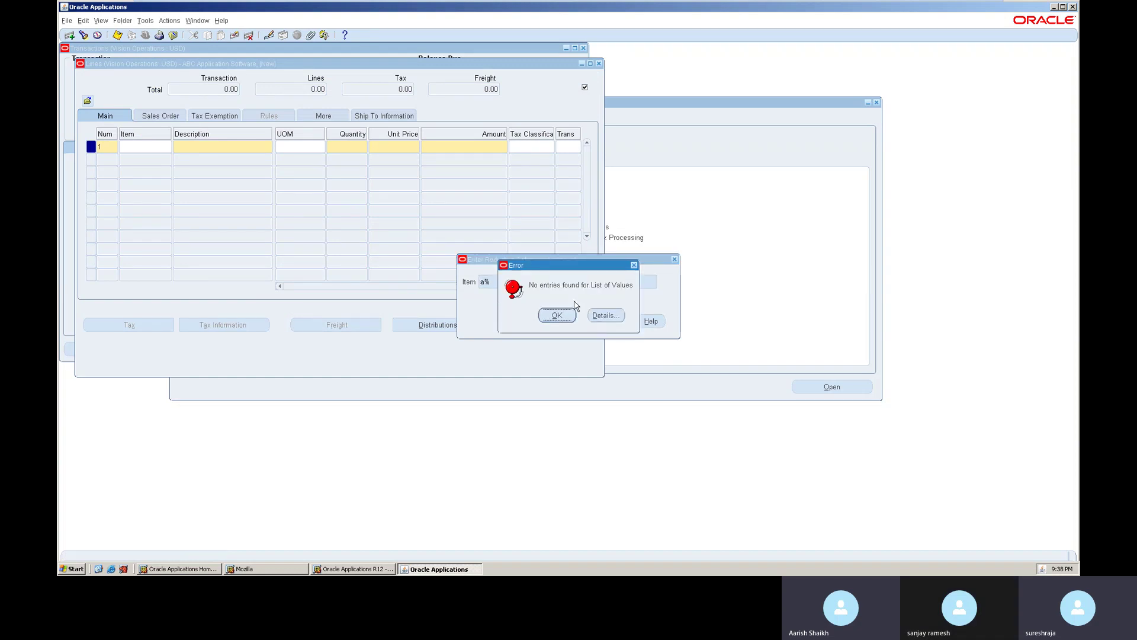
click(556, 315)
key(BackSpace)
text(%)
key(Return)
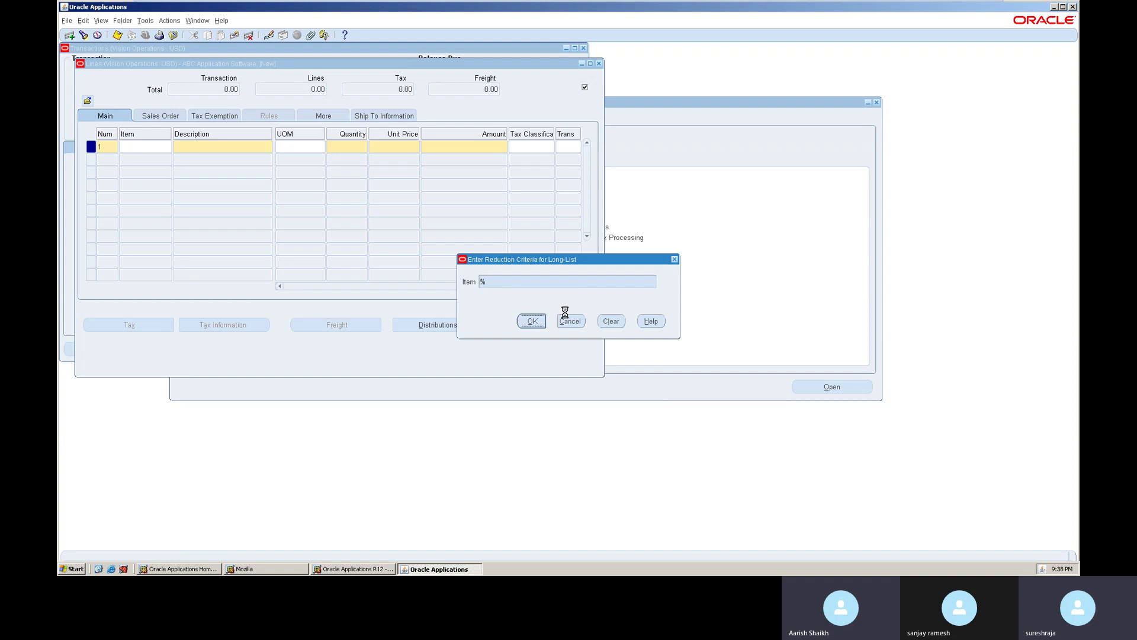
double_click(254, 170)
- Set line 1's quantity to 10 and unit price to 109, save it and close the line items
text(0)
text(109)
key(Tab)
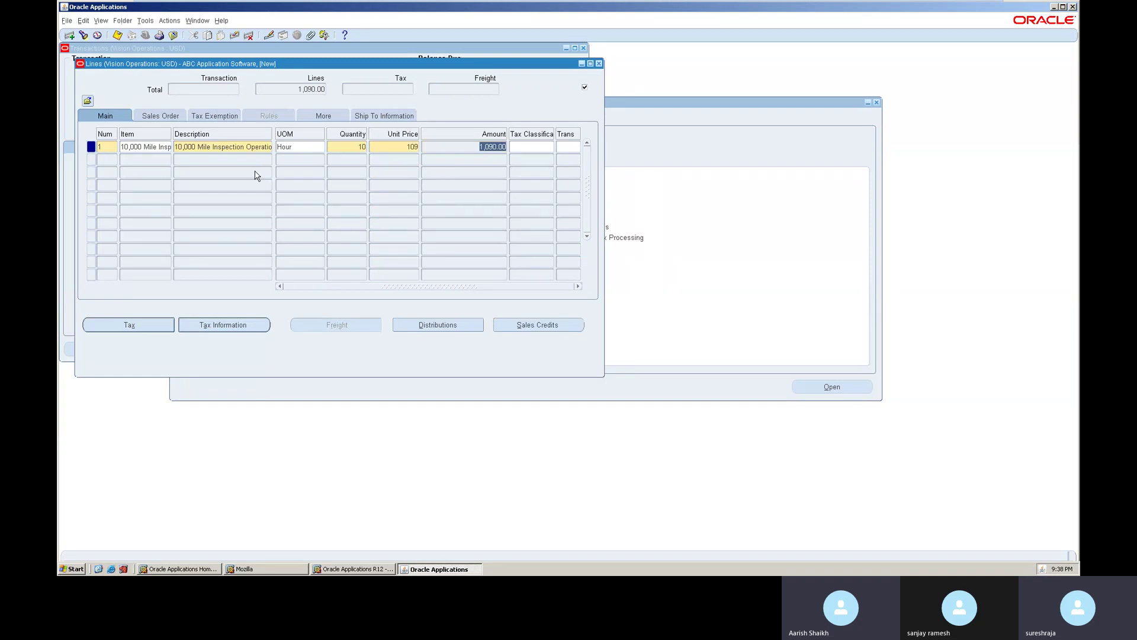
key(ctrl+s)
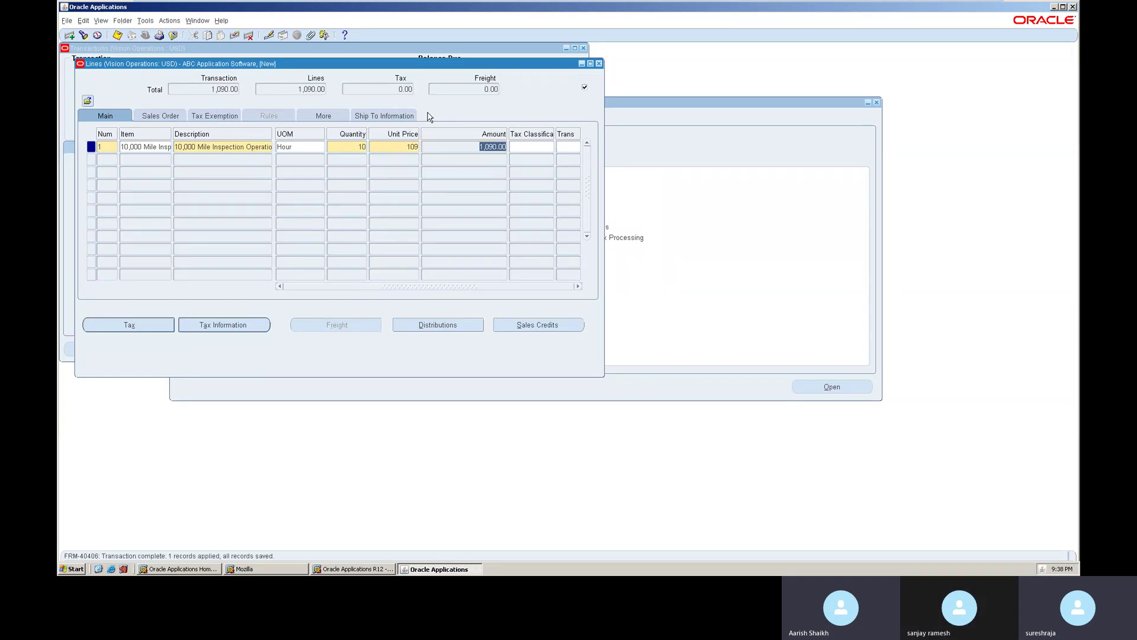
click(600, 64)
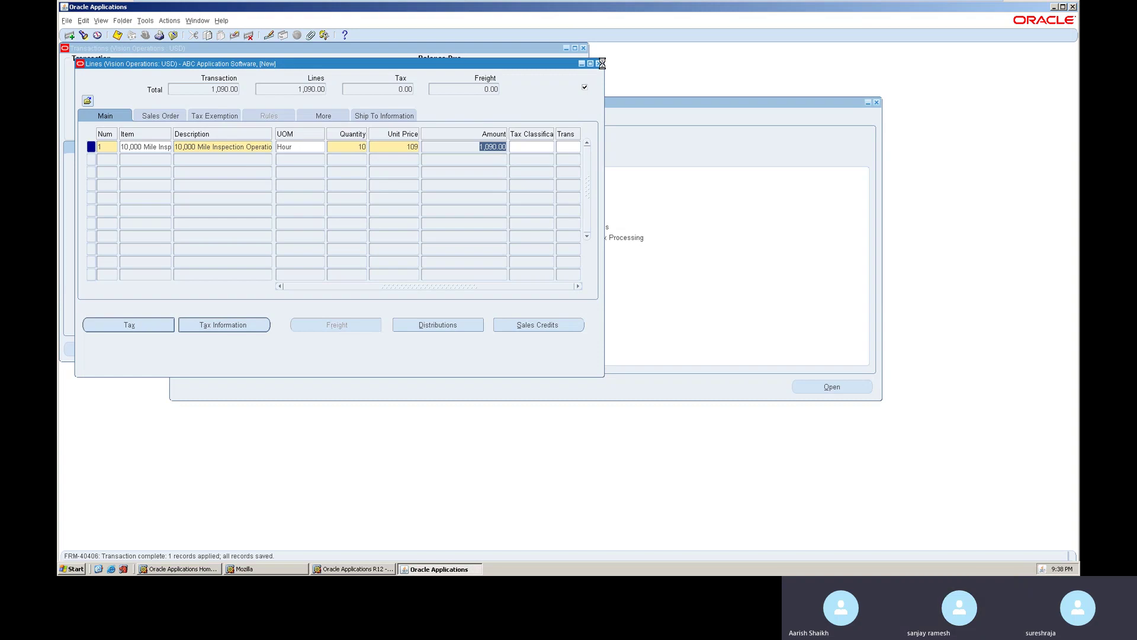
- In the invoice's distributions, complete the Revenue line's GL account with account 4160 Intercompany Revenue and save
click(367, 348)
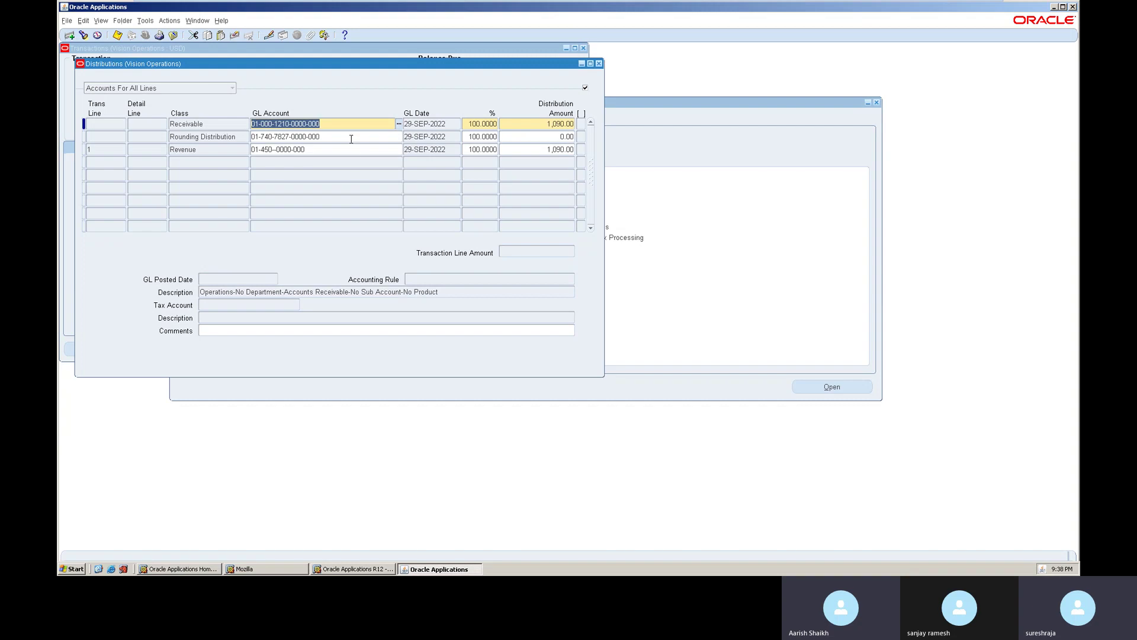
click(350, 148)
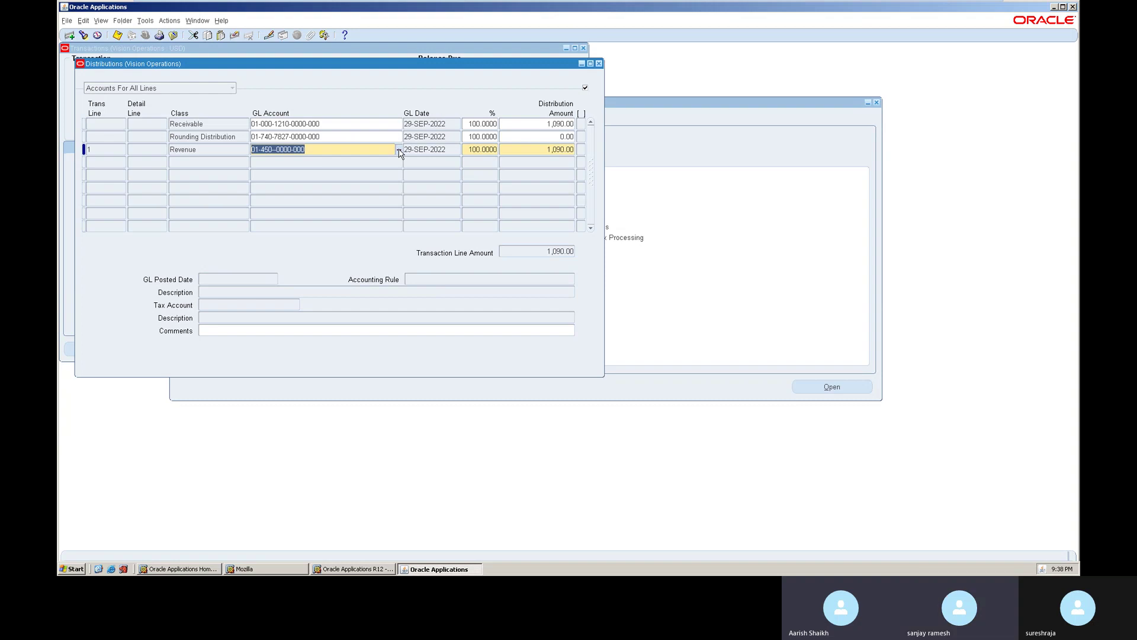
click(398, 151)
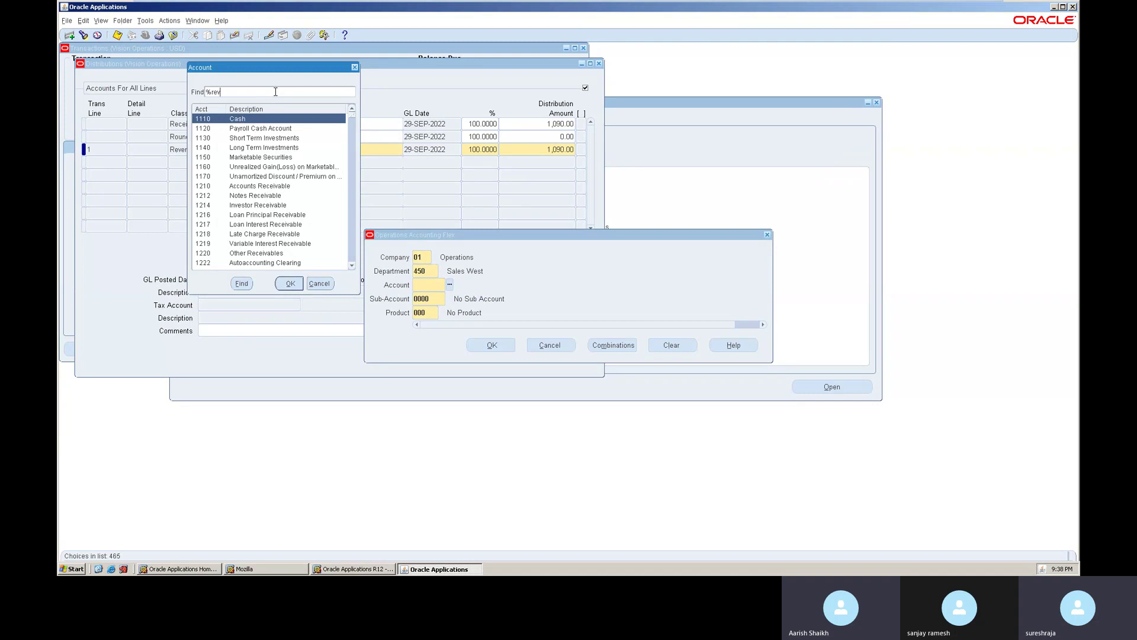
key(Return)
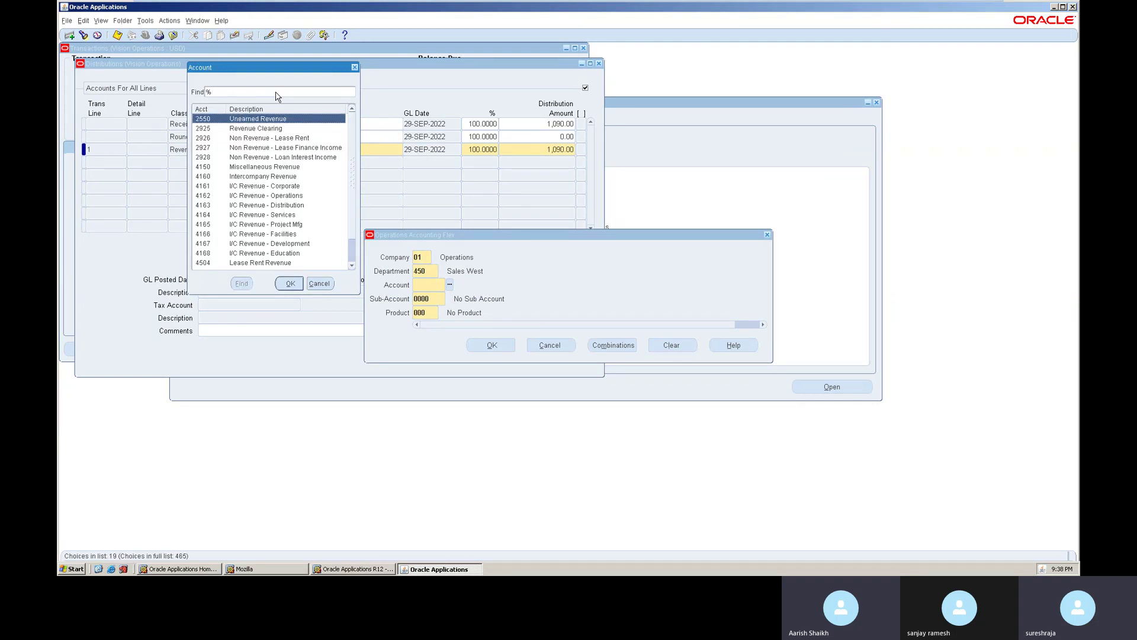
double_click(275, 179)
click(491, 345)
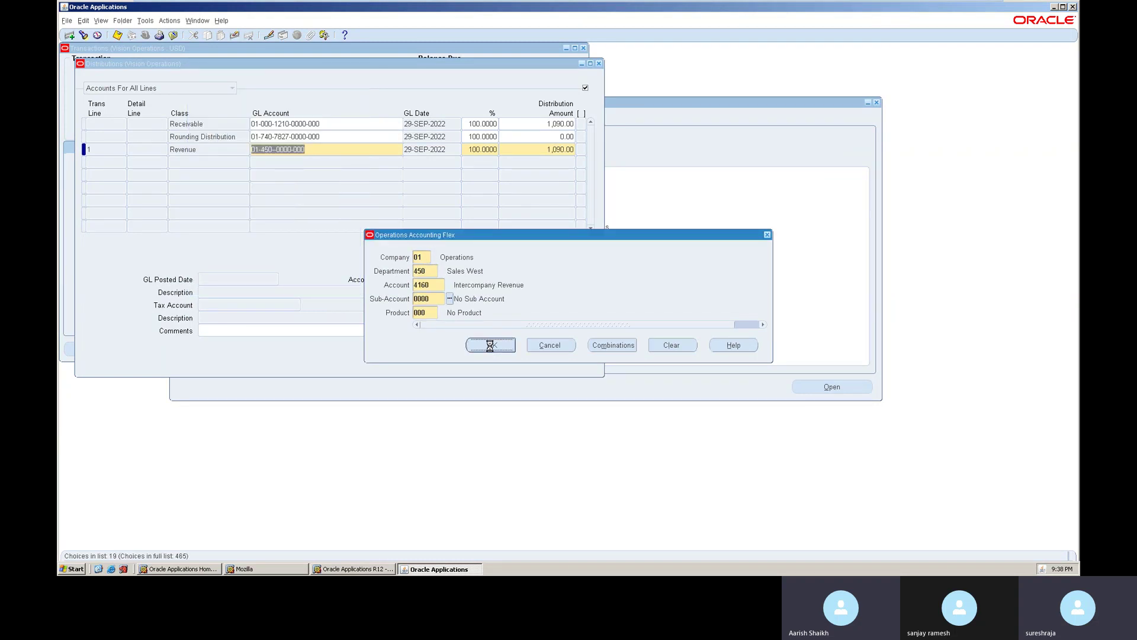
key(ctrl+s)
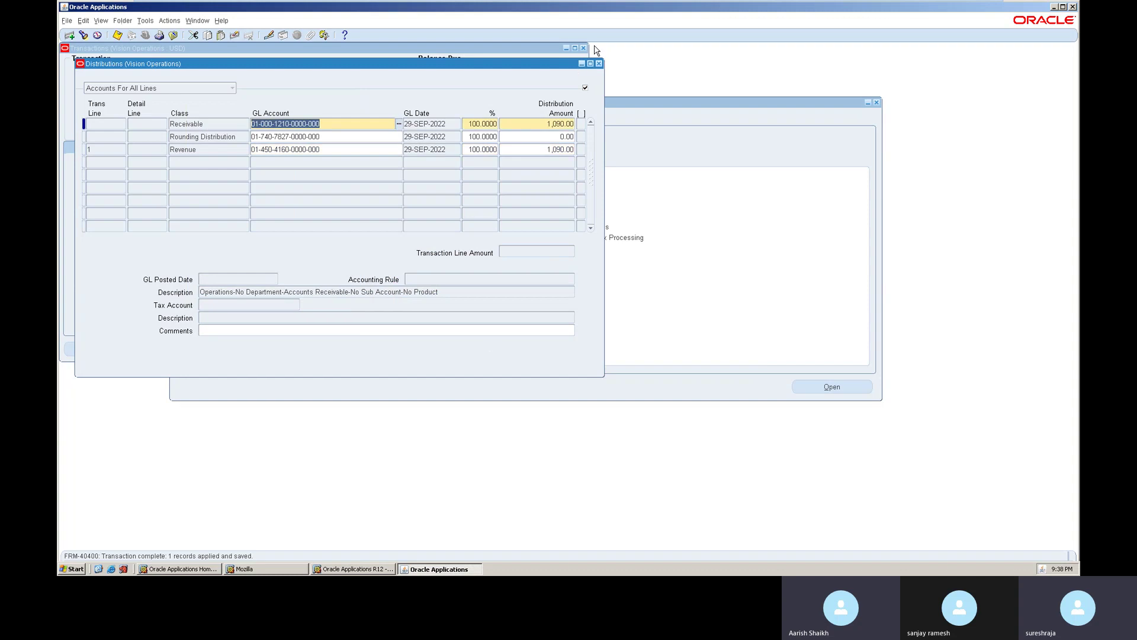
- Close the distributions, mark the invoice as complete and review its balance details
click(601, 65)
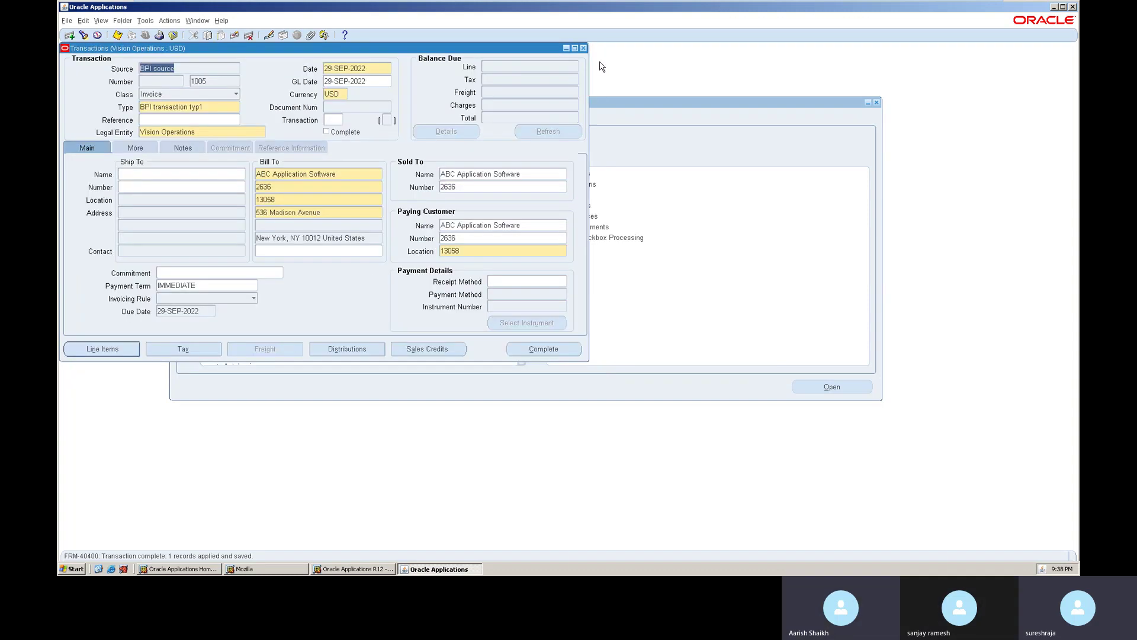
click(529, 347)
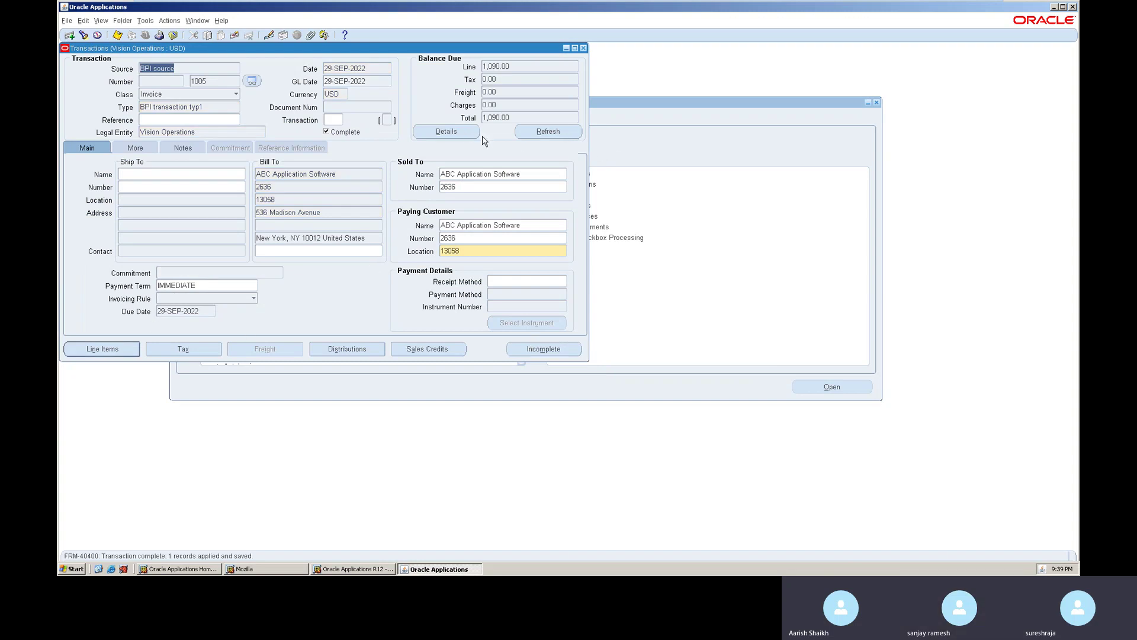
click(441, 130)
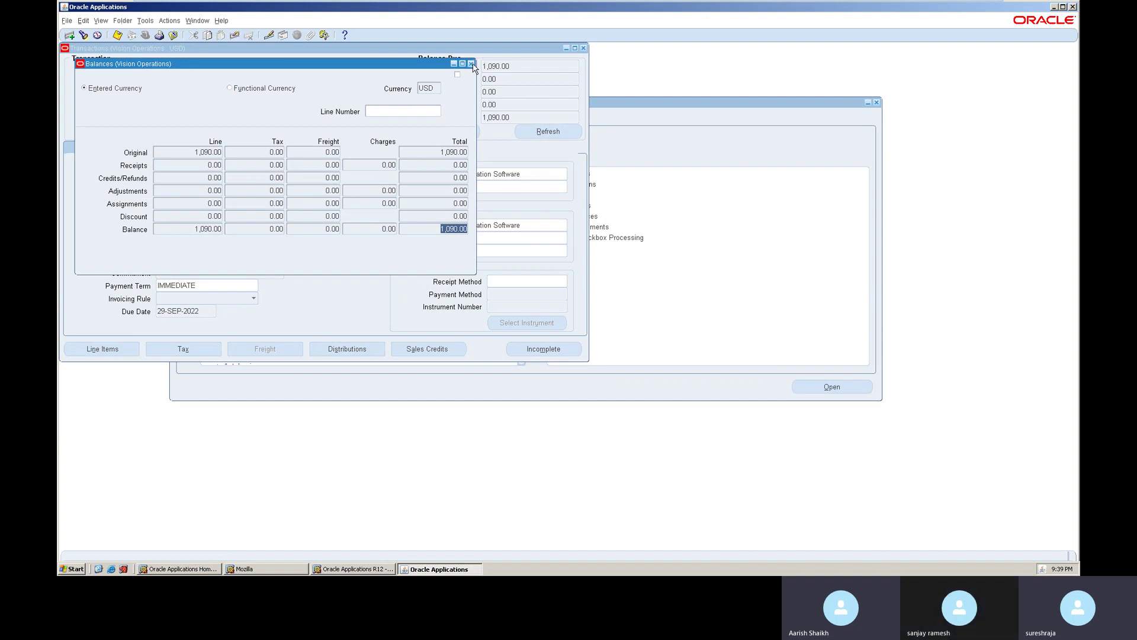
click(471, 64)
- Open the formatted view of invoice 1005, try the company logo's link and close the view
click(259, 83)
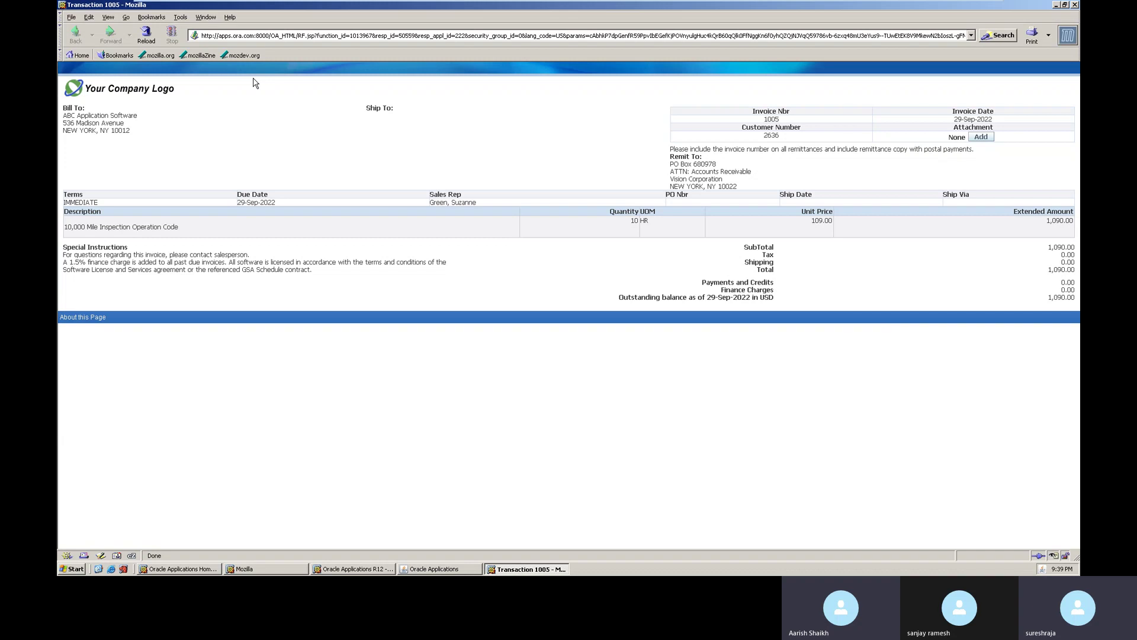
click(143, 98)
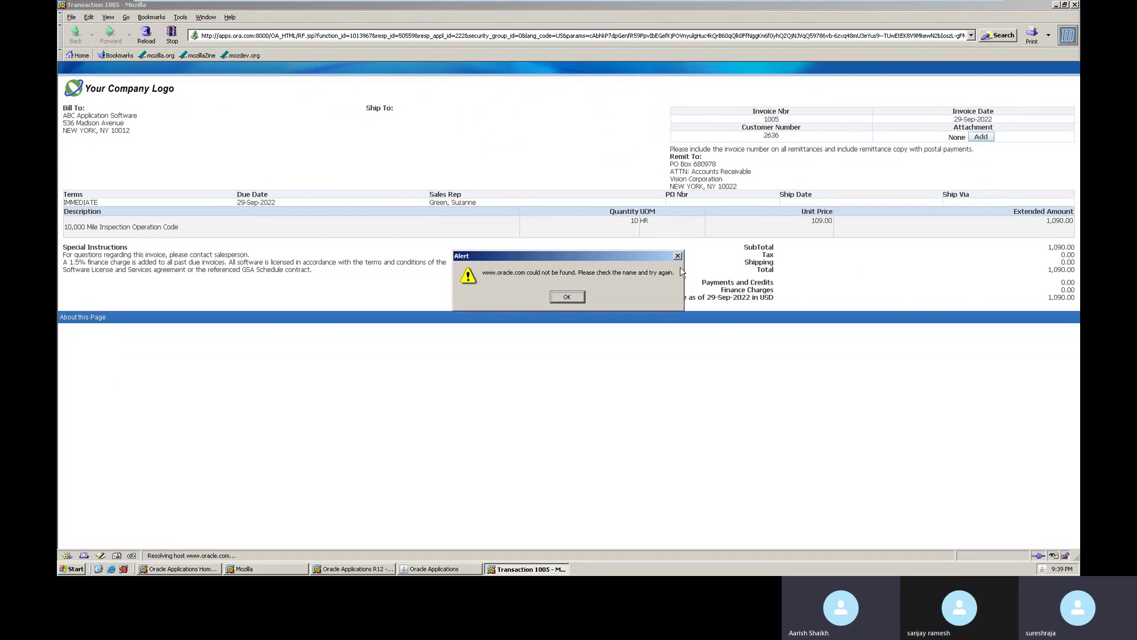
click(576, 297)
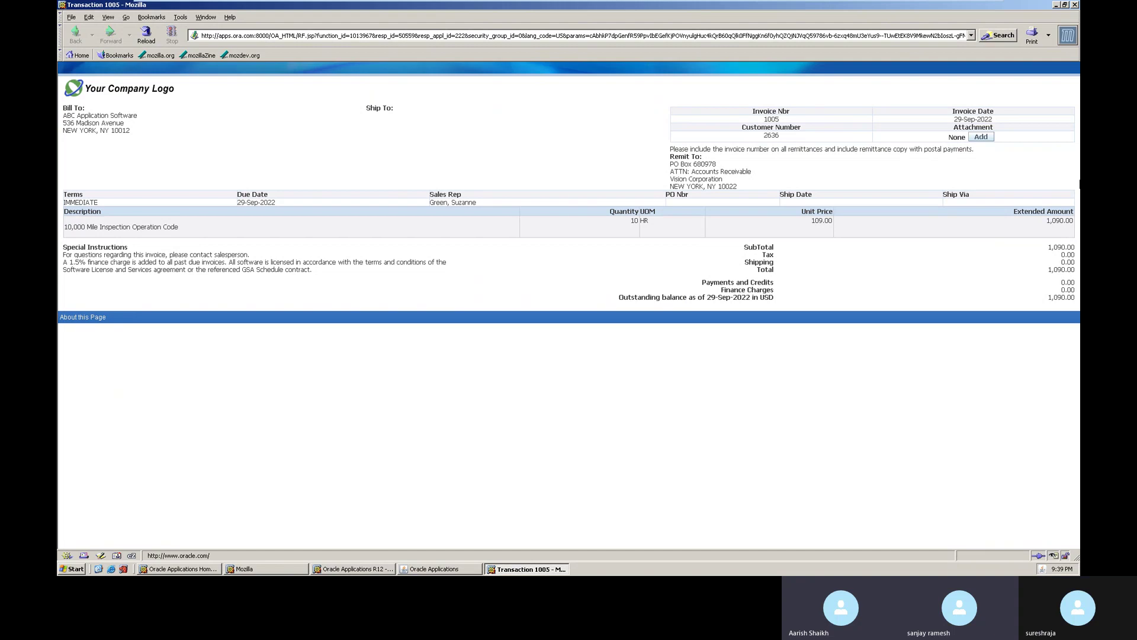
key(ctrl+w)
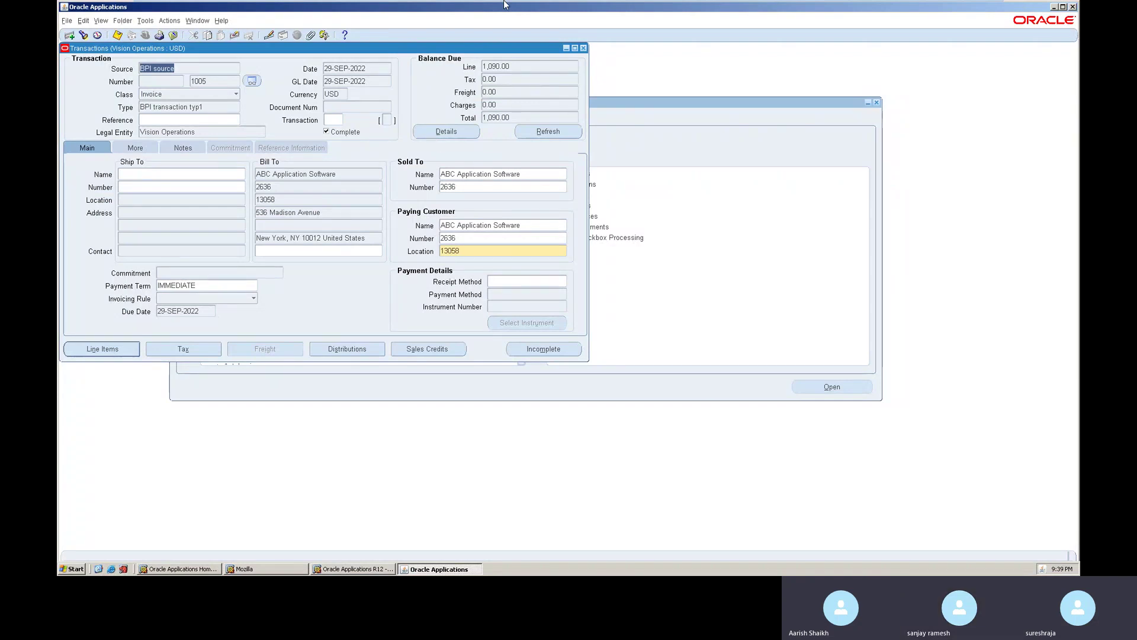
- Minimize the virtual machine to reach the host desktop and preview the open Skype windows
mouse_move(504, 5)
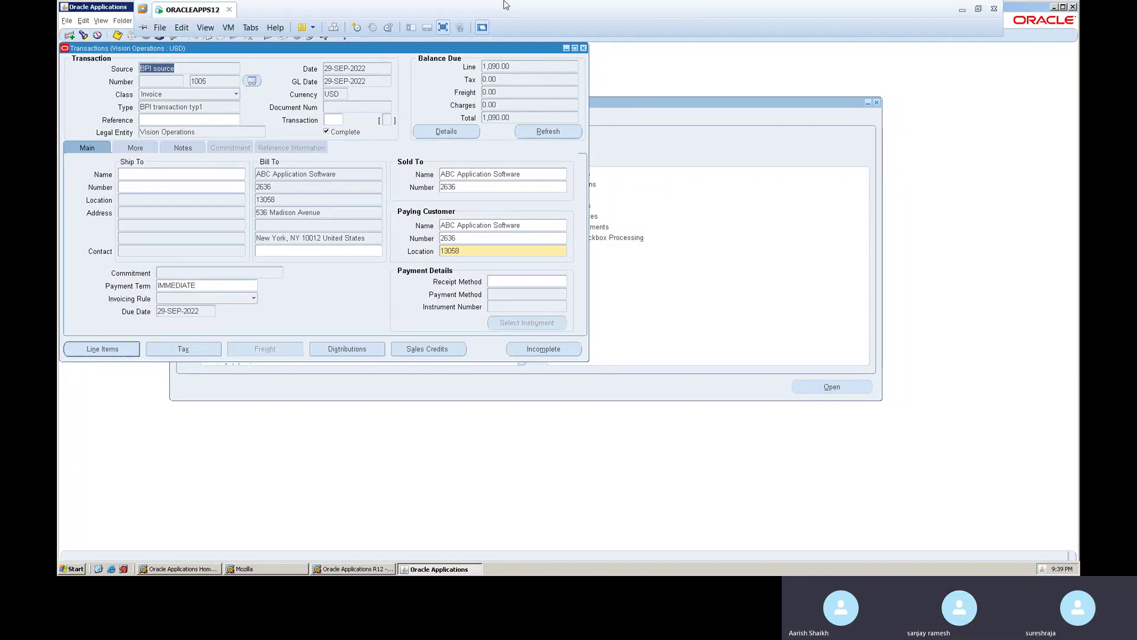
click(963, 10)
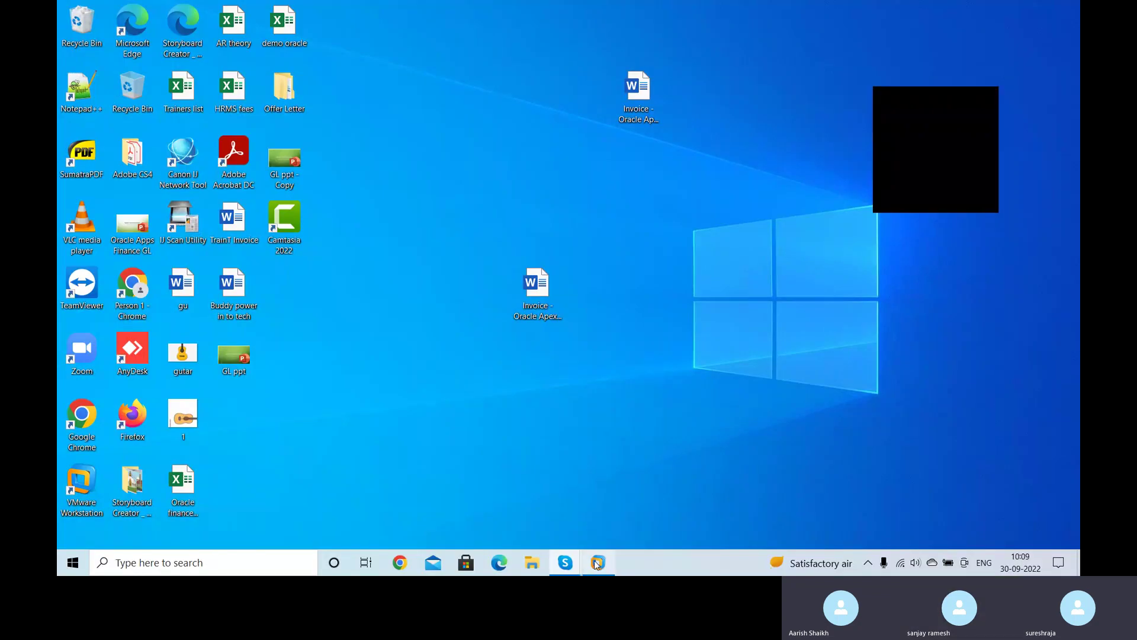
mouse_move(565, 562)
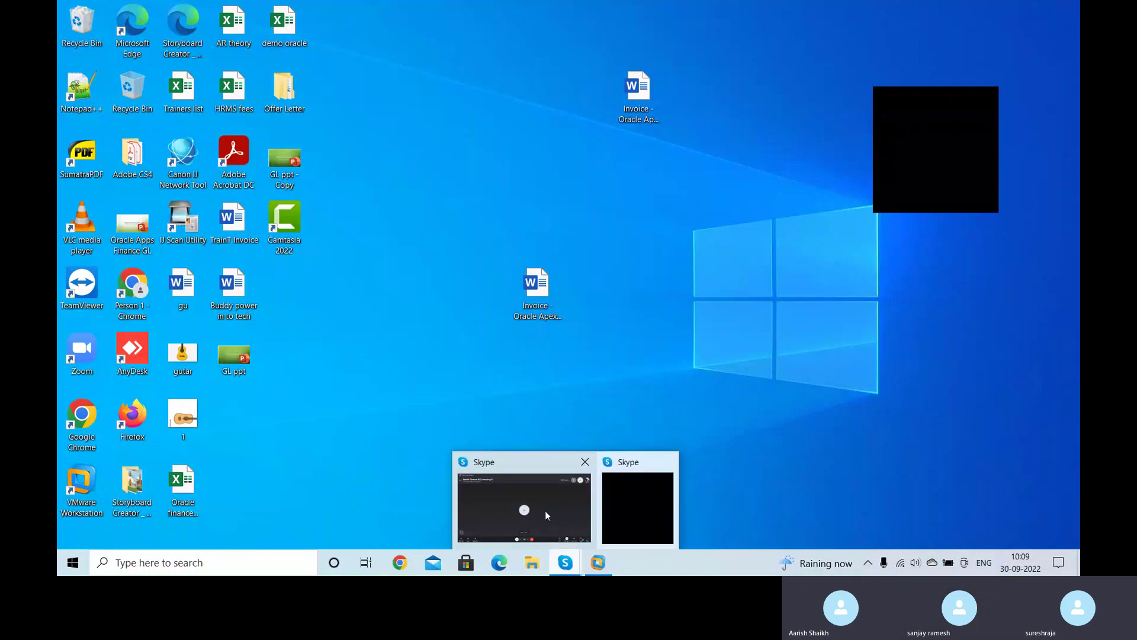